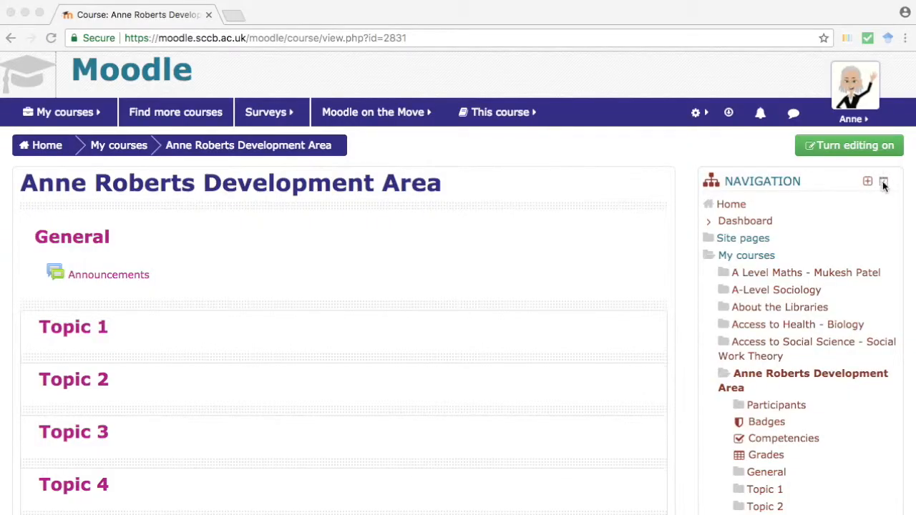
Step: Dock the Navigation block, view its contents from the dock and restore it to the course page
click(884, 185)
click(884, 185)
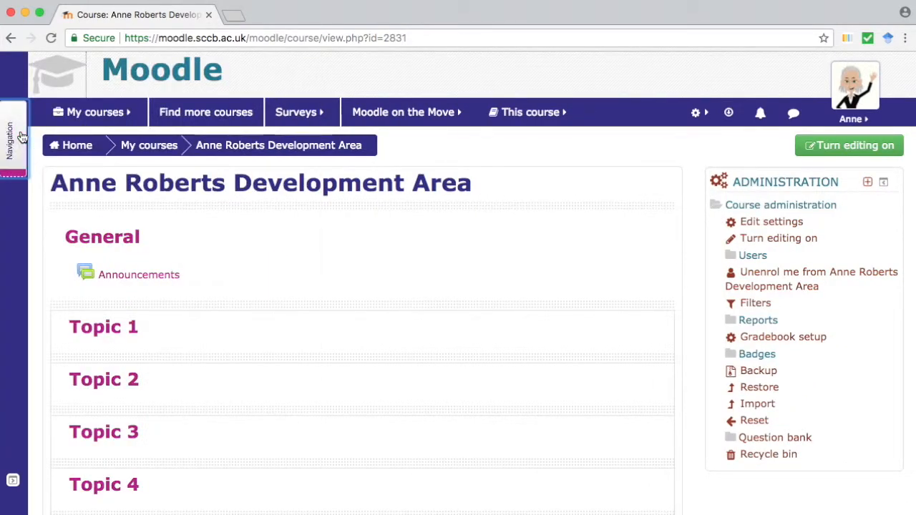
click(20, 137)
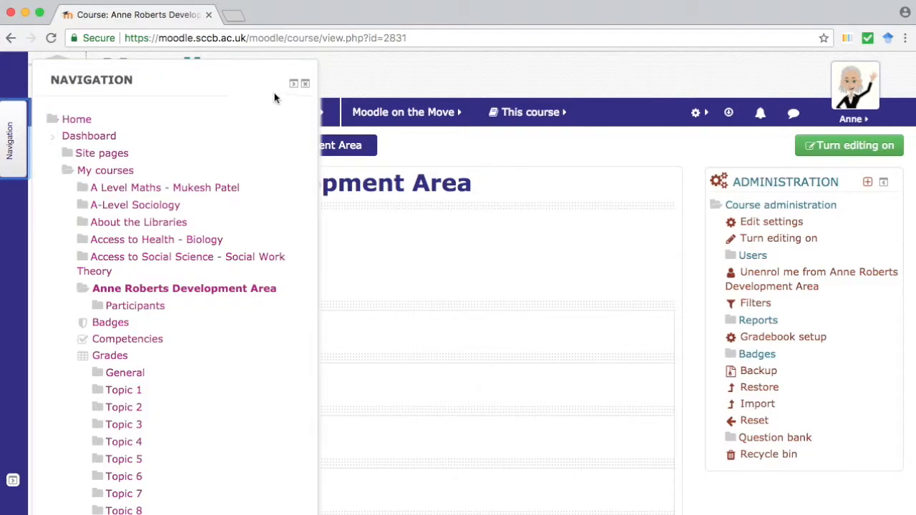
click(294, 84)
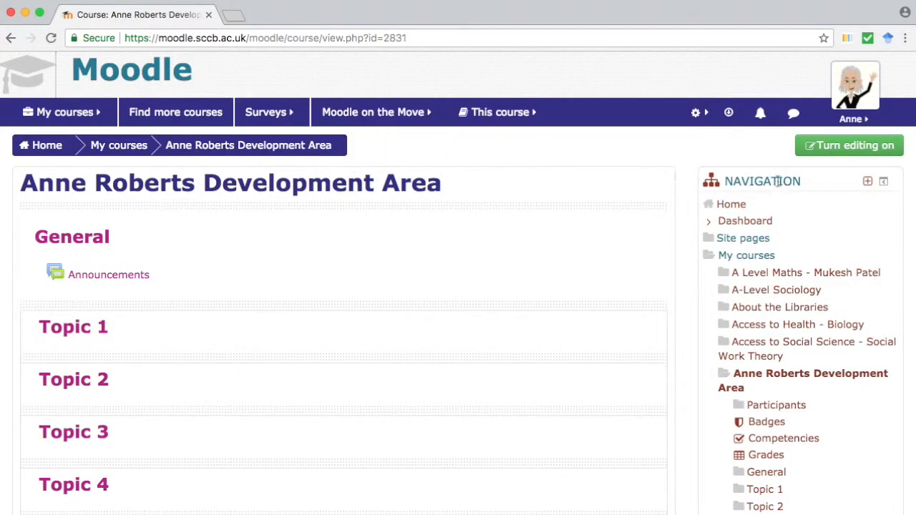
Step: Dock both the Navigation block and the Administration block to free space on the course page
click(885, 183)
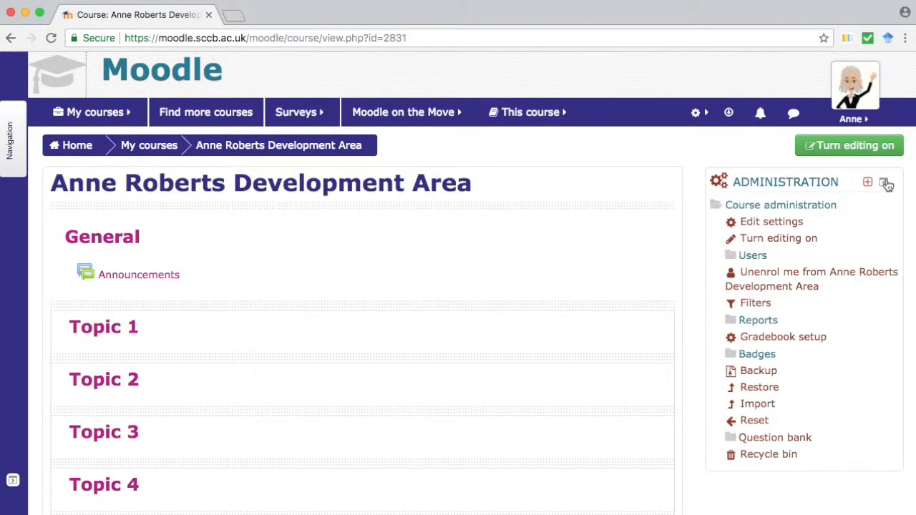
click(886, 184)
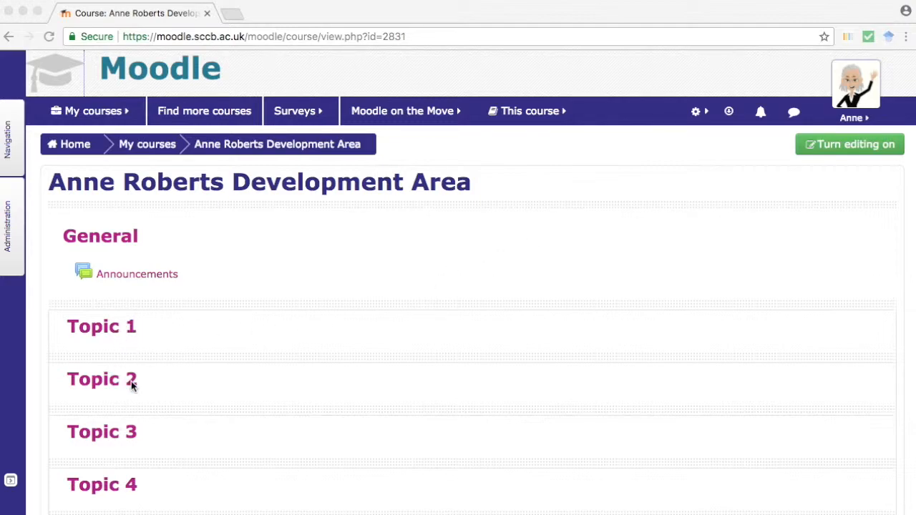
Step: Enable course editing and rename Topic 2 in its topic settings with the custom section name Monday, saving the changes
click(822, 145)
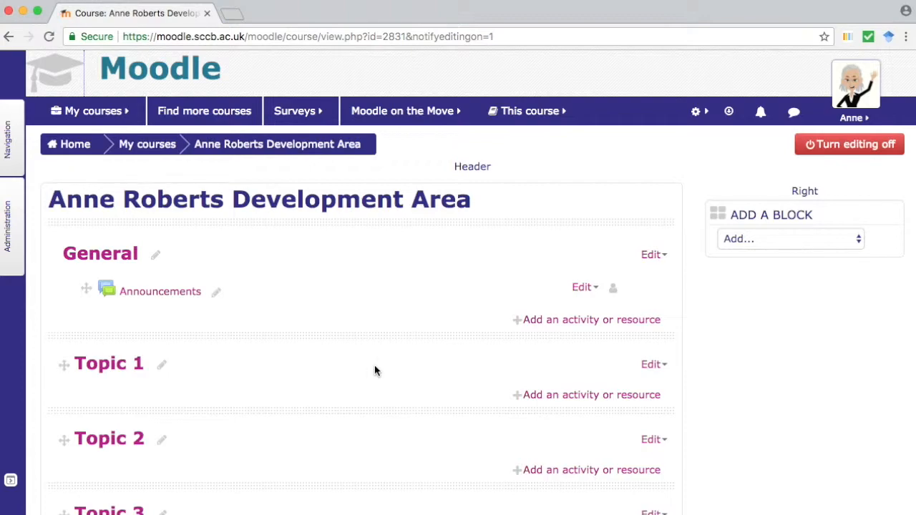
scroll(375, 369, down, 2)
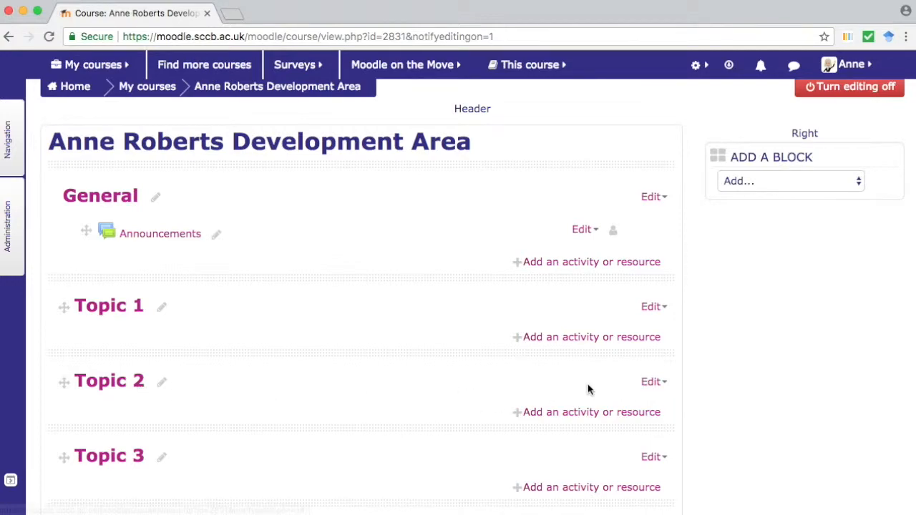
click(654, 383)
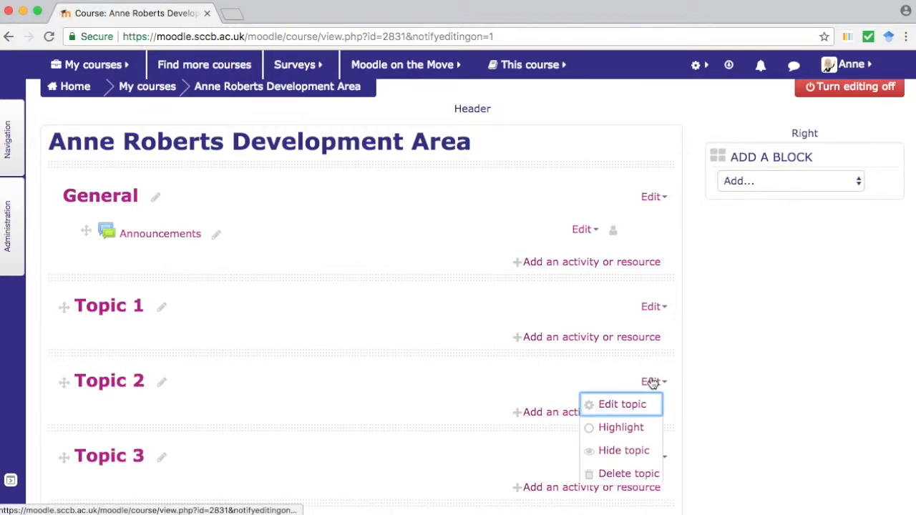
click(615, 404)
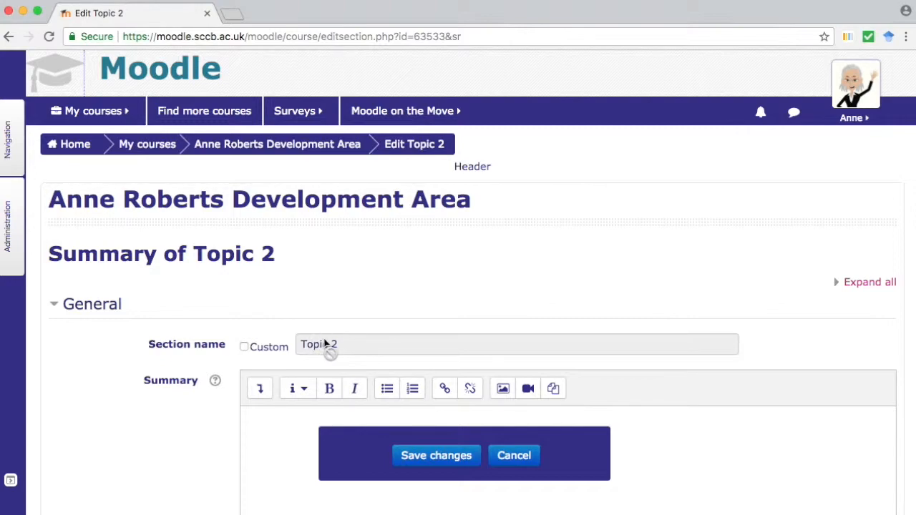
click(244, 348)
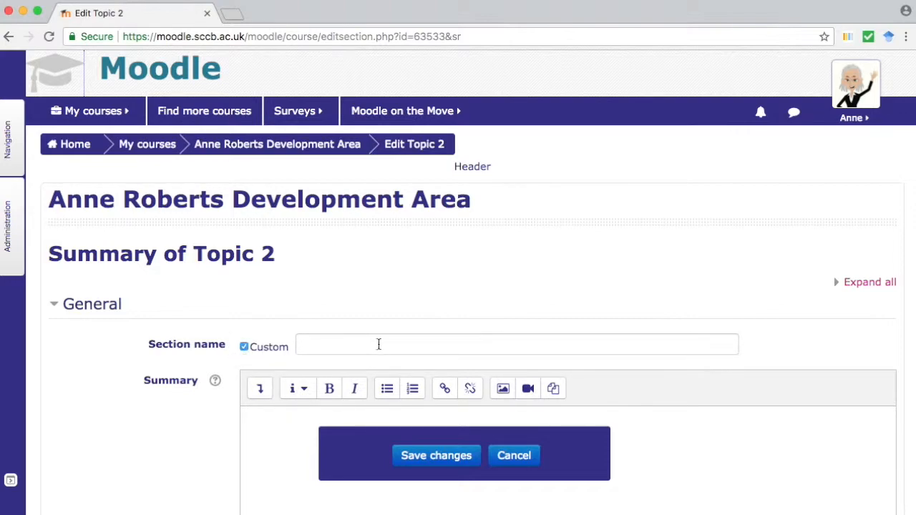
click(314, 344)
text(Monday)
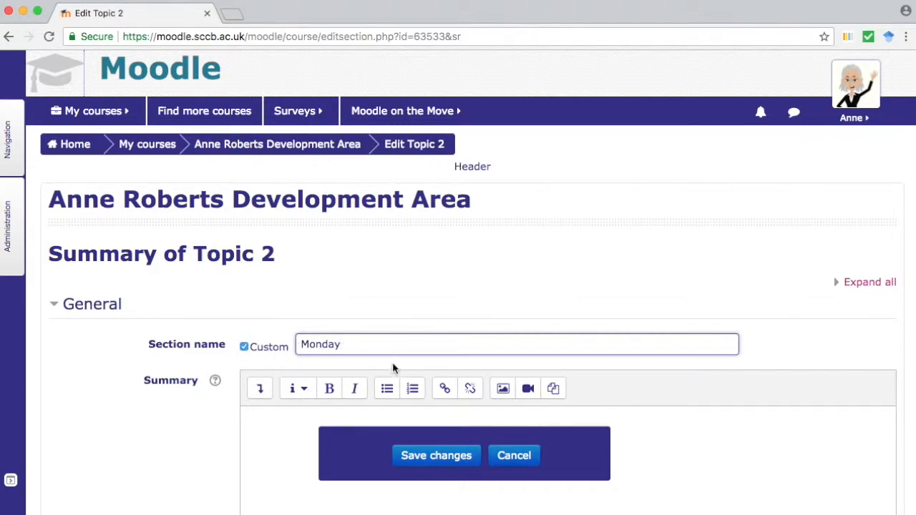
click(419, 457)
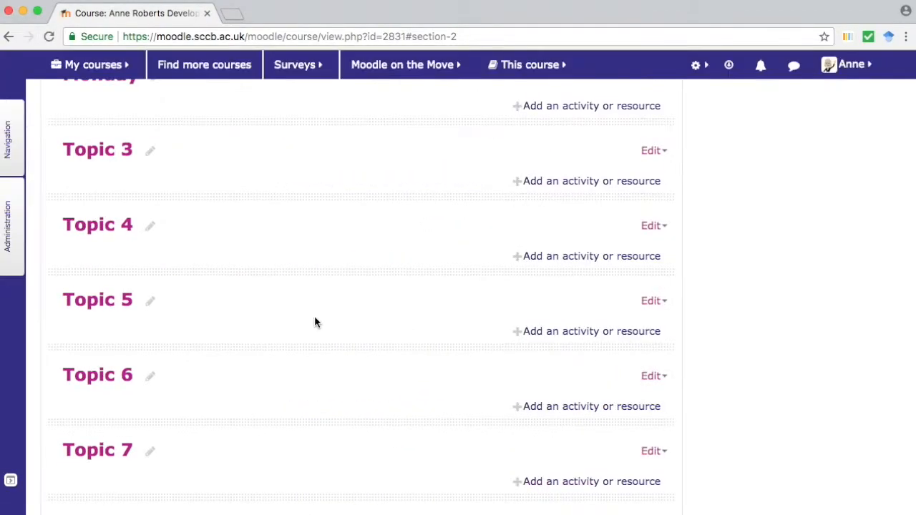
Step: Rename Topic 1 as Sunday directly on the course page
scroll(315, 322, up, 3)
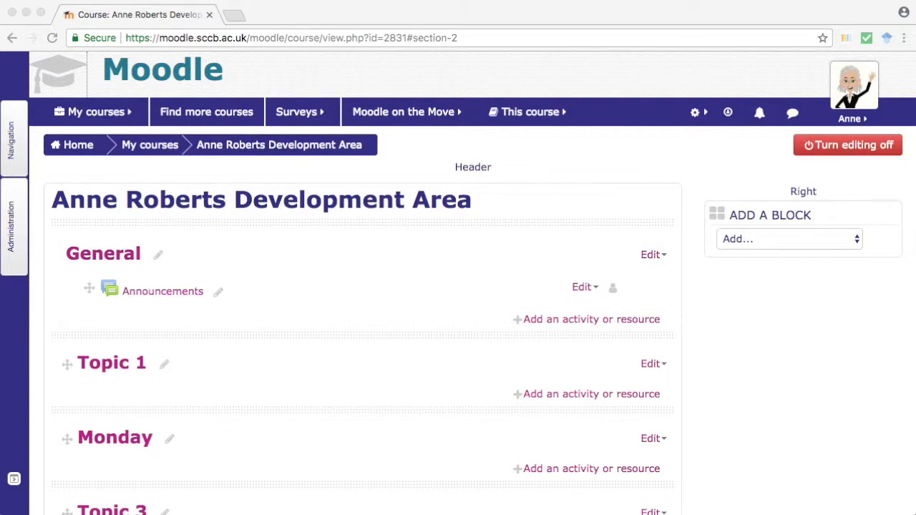
click(165, 368)
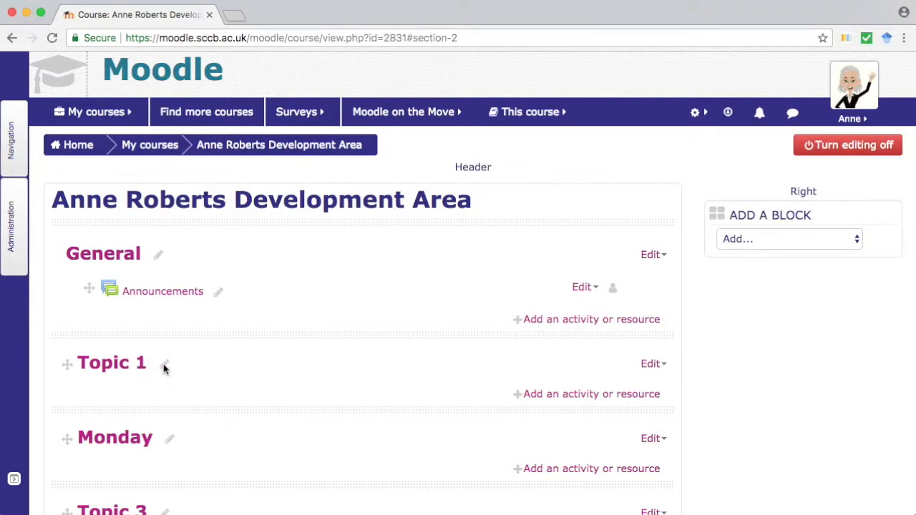
click(165, 368)
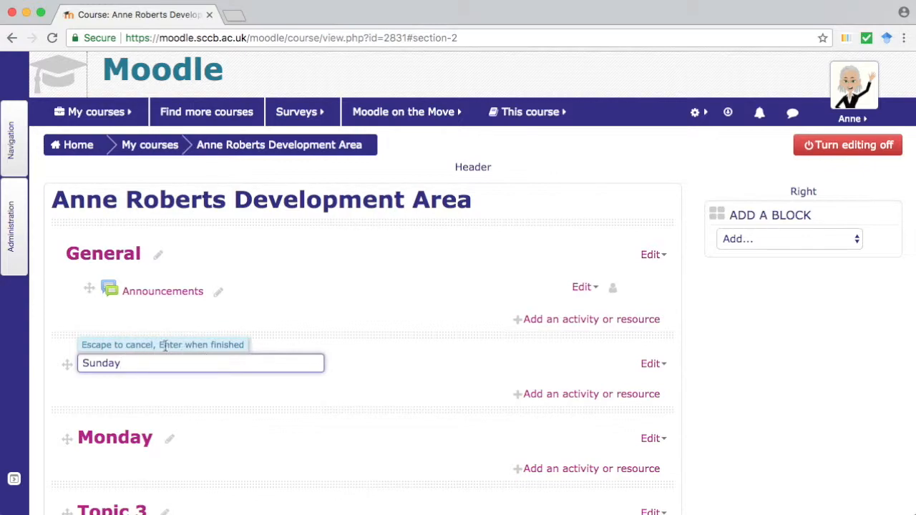
text(Sunday)
key(Escape)
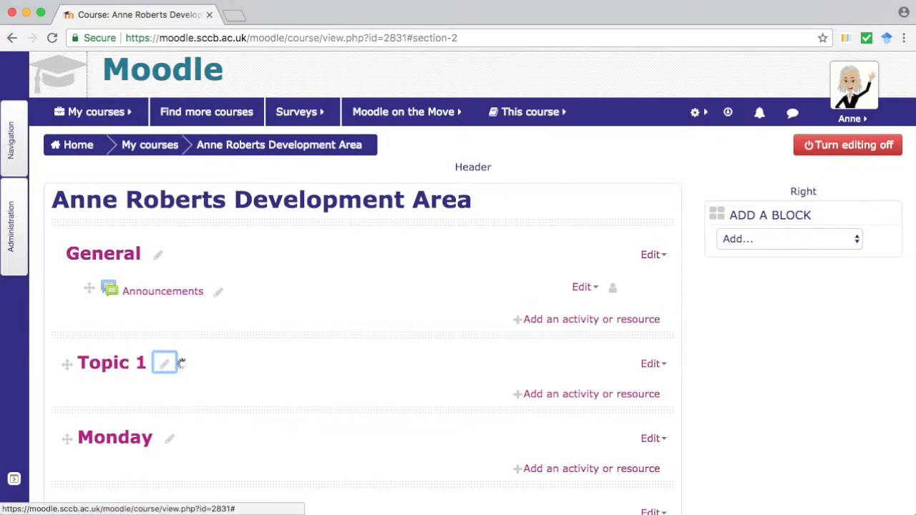
scroll(358, 295, down, 5)
scroll(358, 295, up, 2)
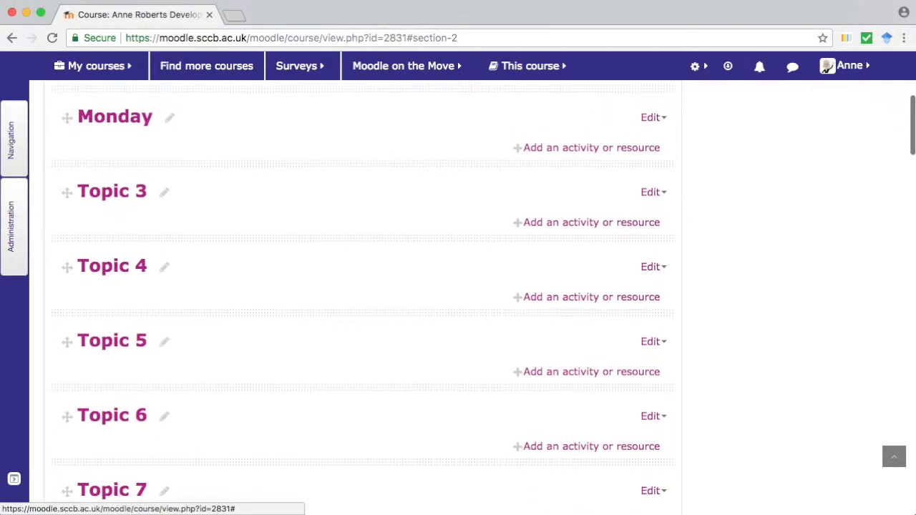
scroll(122, 266, up, 2)
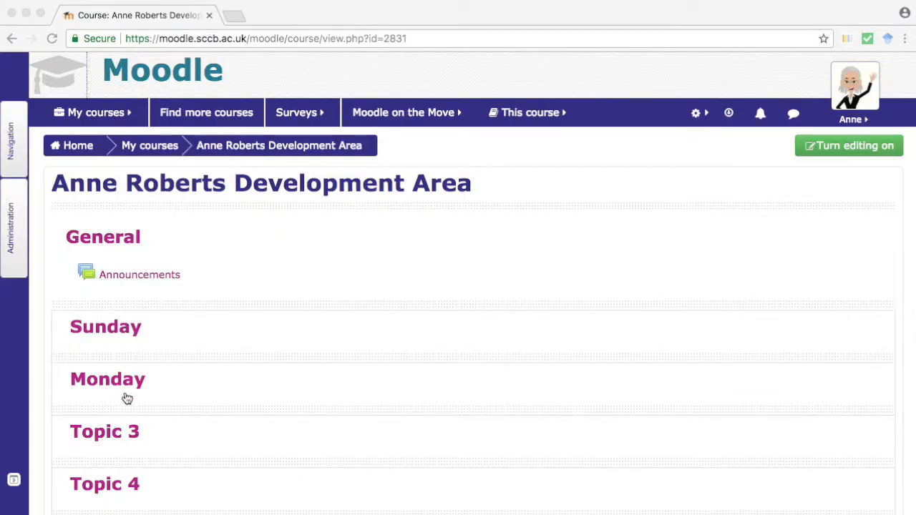
Step: Enable course editing again and move the Academic Writing section up to directly after Topic 7
click(841, 148)
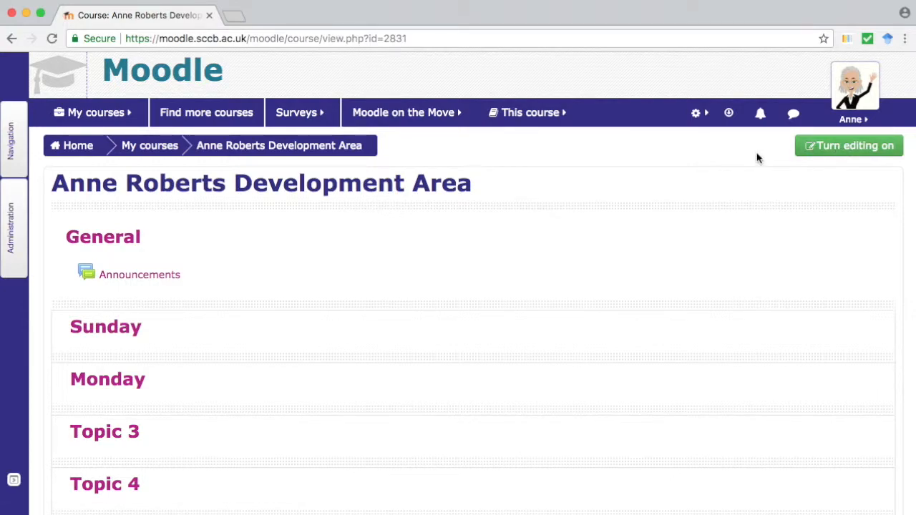
click(818, 149)
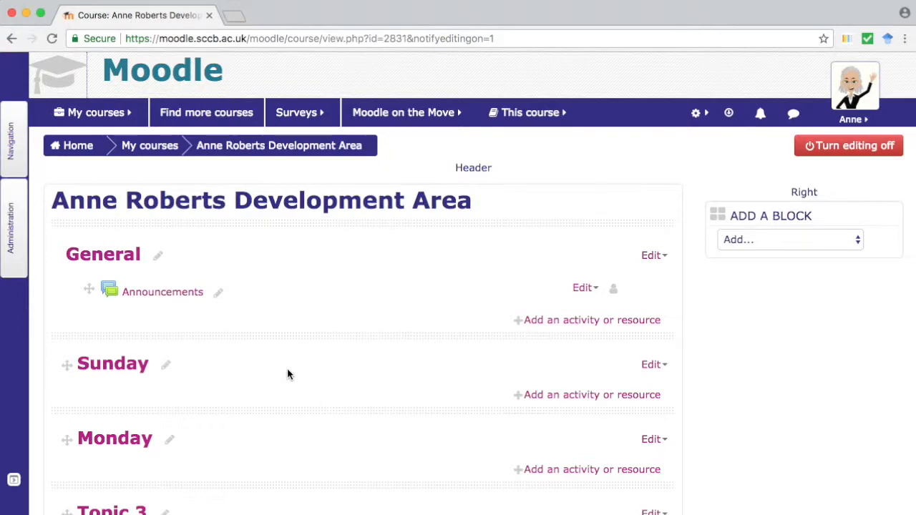
scroll(287, 375, down, 3)
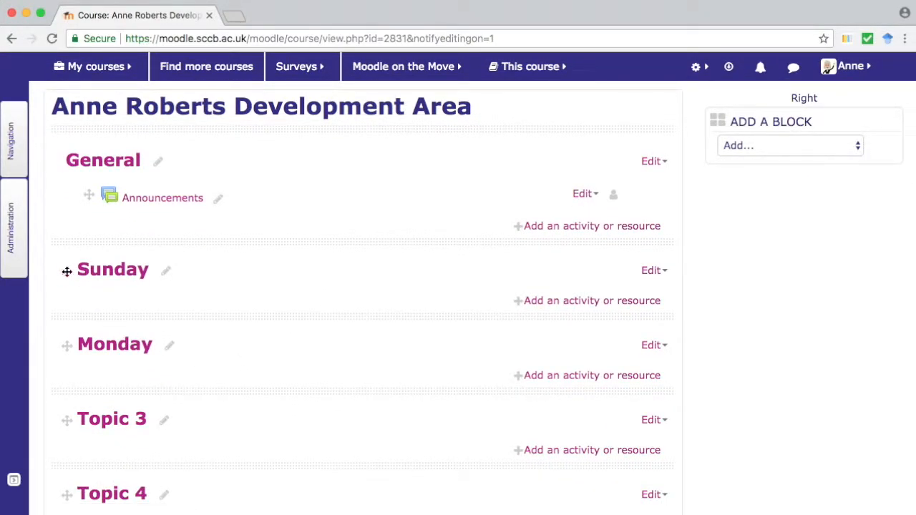
scroll(291, 367, down, 5)
scroll(291, 368, down, 12)
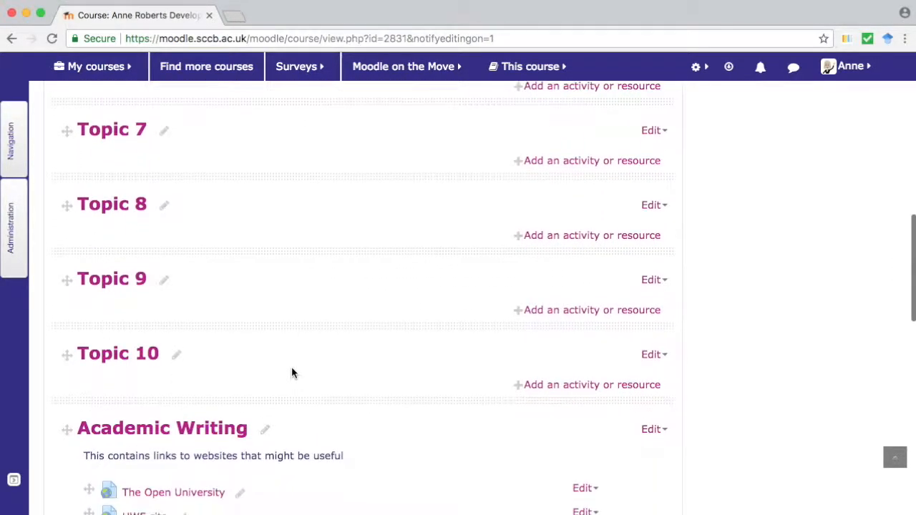
click(66, 430)
drag(66, 429, 91, 141)
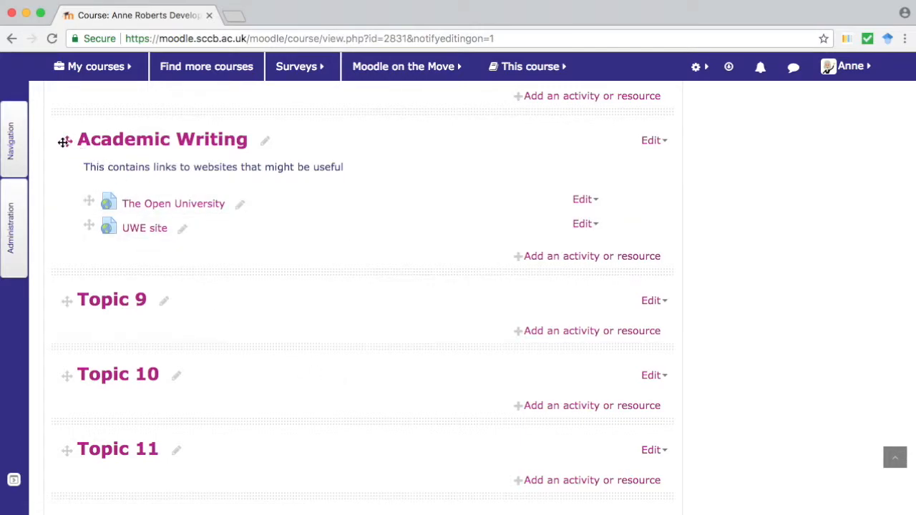
Step: Move the Academic Writing section down one place and back up to directly after Topic 4
drag(67, 141, 68, 327)
scroll(297, 284, up, 5)
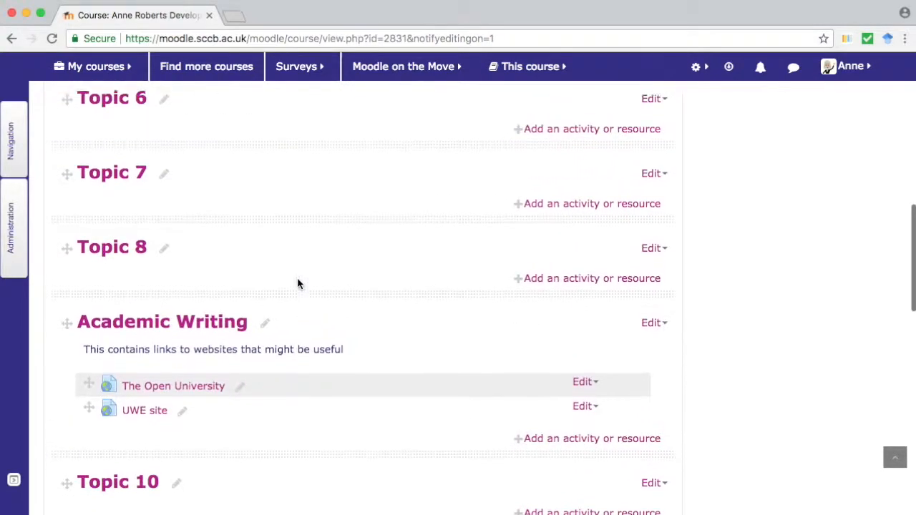
drag(67, 389, 79, 115)
scroll(247, 285, up, 8)
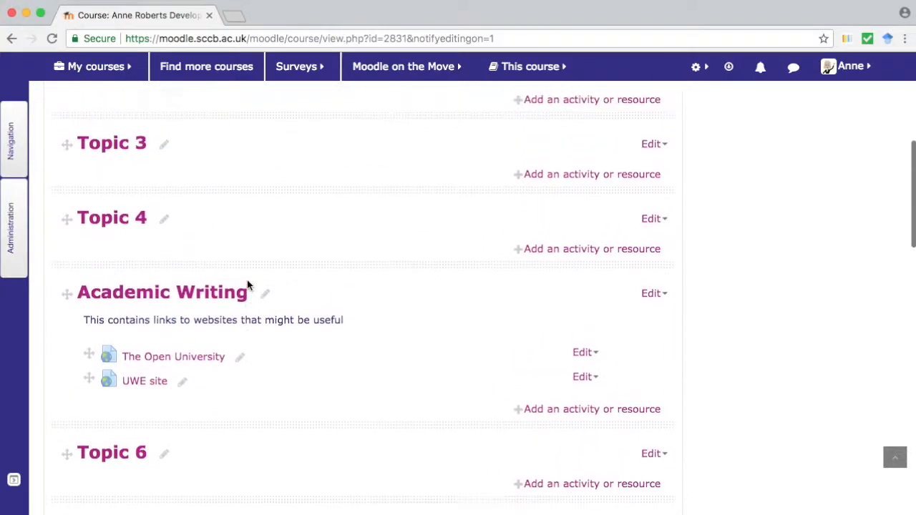
Step: Switch off course editing and check the order of the sections on the course page
scroll(768, 248, up, 5)
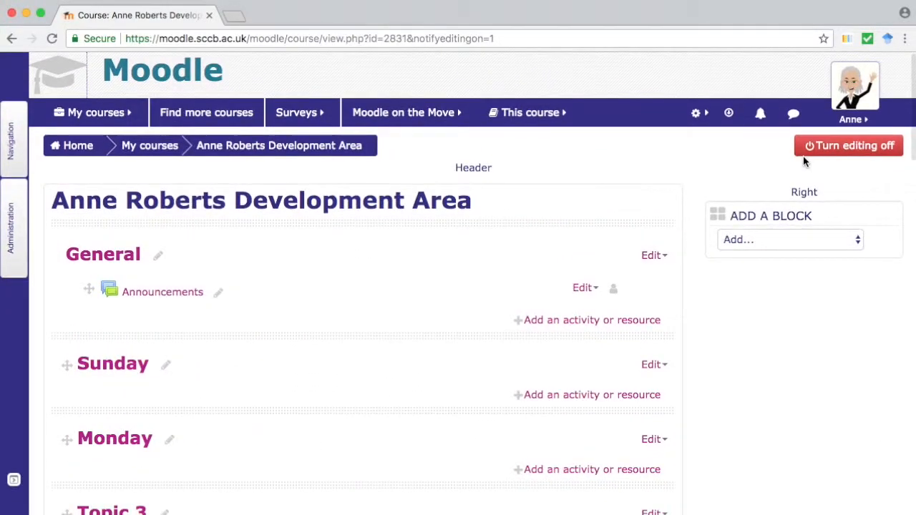
click(812, 148)
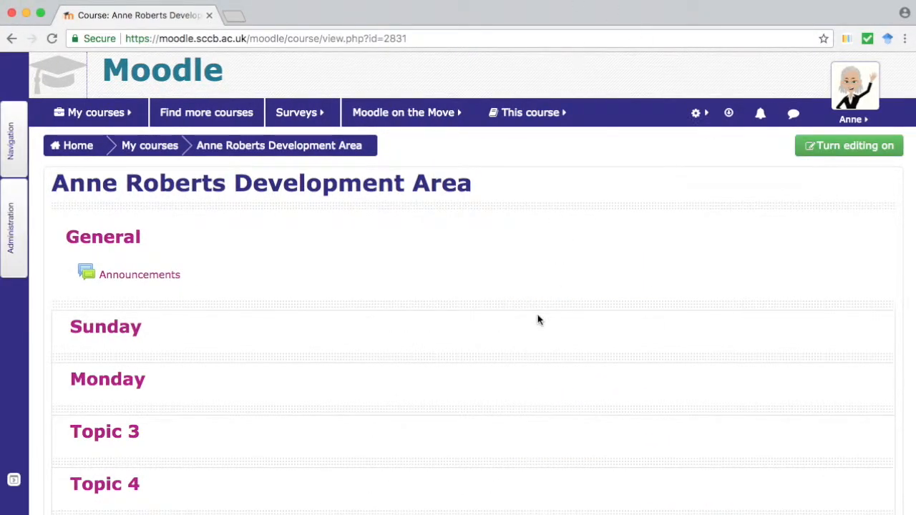
scroll(539, 320, down, 3)
scroll(538, 320, up, 1)
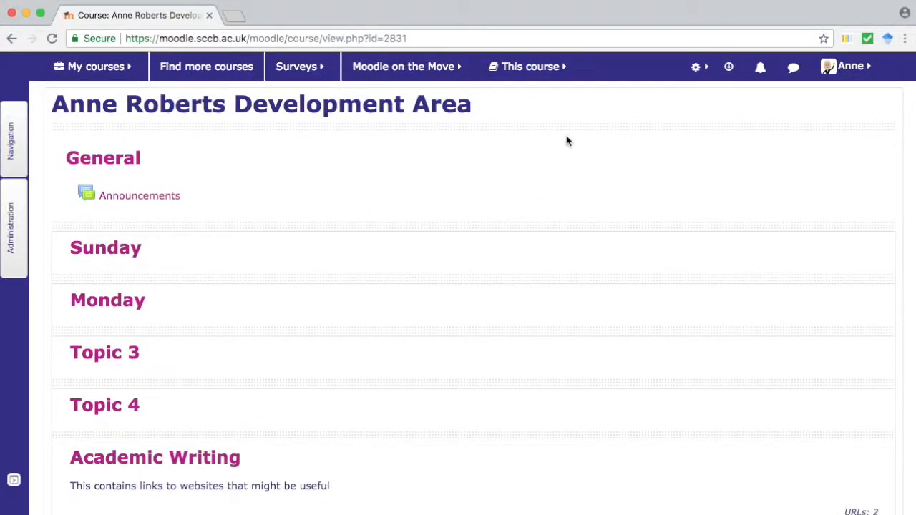